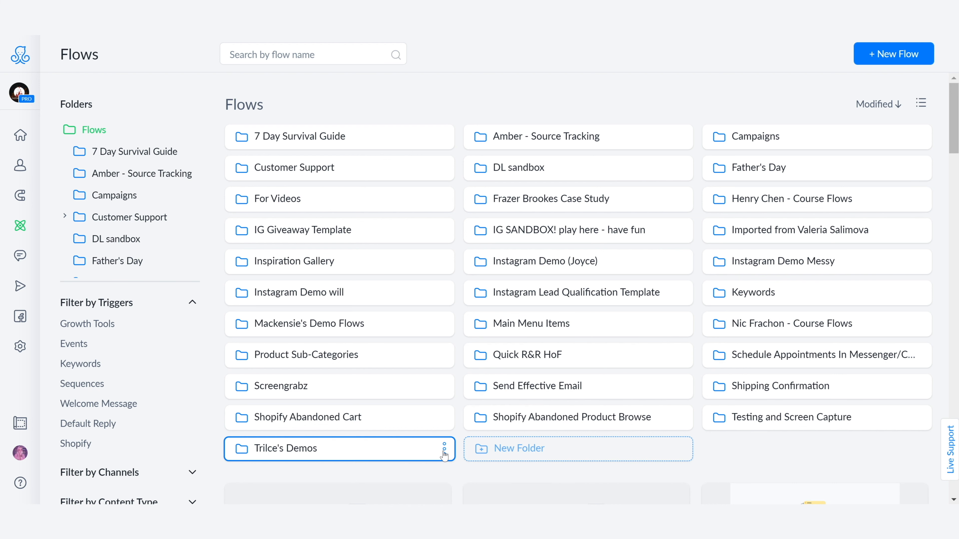
Step: Rename the demos folder in the Flows list by adding a fire emoji to the end of its name
{"action": "left_click", "coordinate": [444, 449]}
{"action": "left_click", "coordinate": [406, 399]}
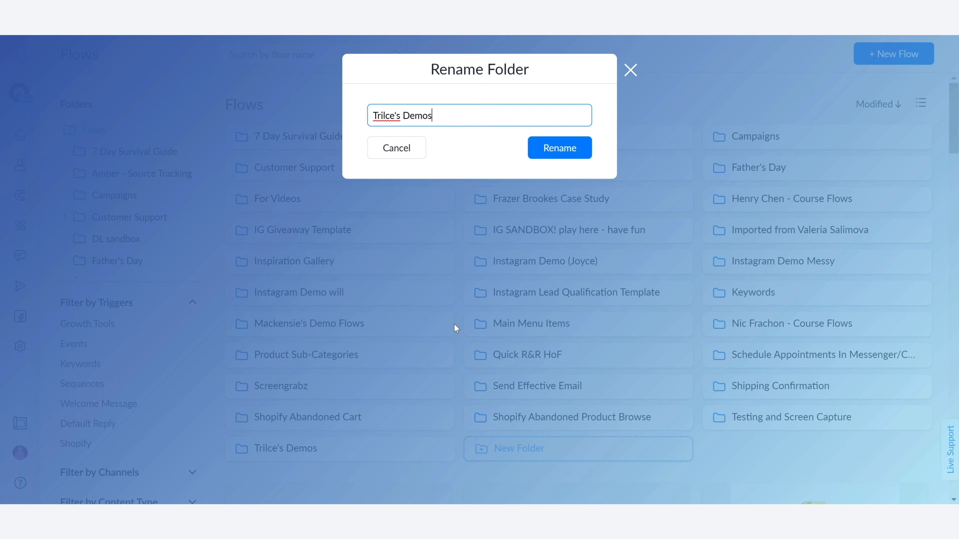
{"action": "type", "text": "🔥"}
{"action": "left_click", "coordinate": [560, 148]}
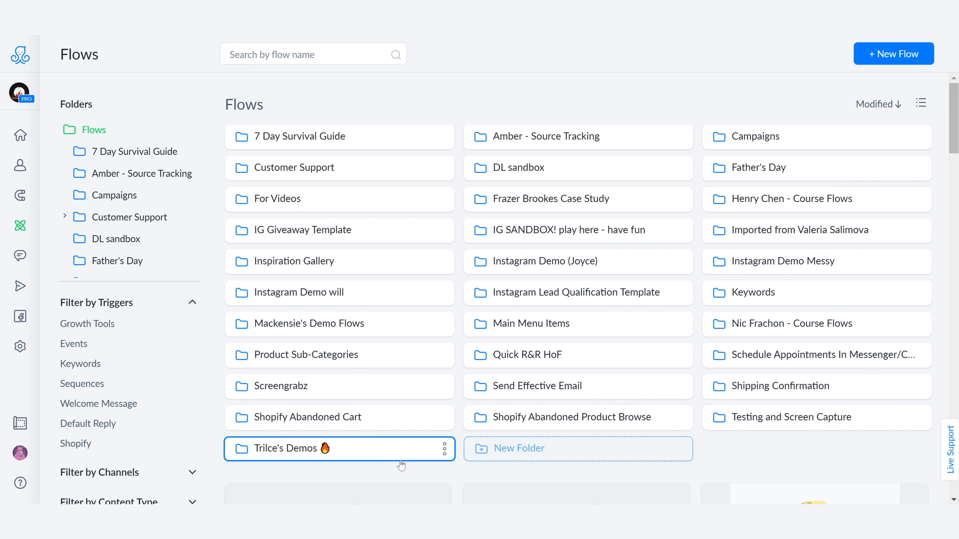
Step: Open the demos folder and rename its Bot Items subfolder as Bot Items IG
{"action": "left_click", "coordinate": [386, 455]}
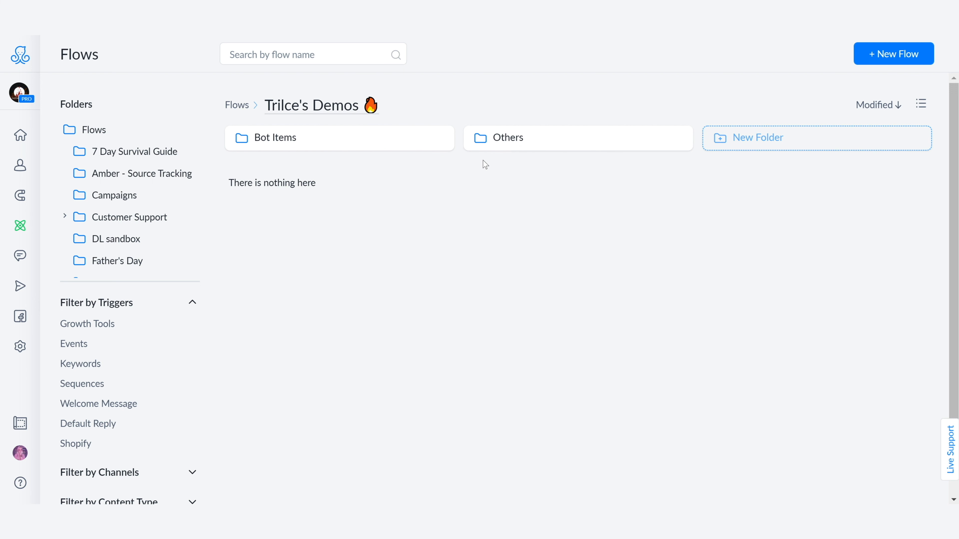
{"action": "left_click", "coordinate": [444, 138]}
{"action": "left_click", "coordinate": [434, 165]}
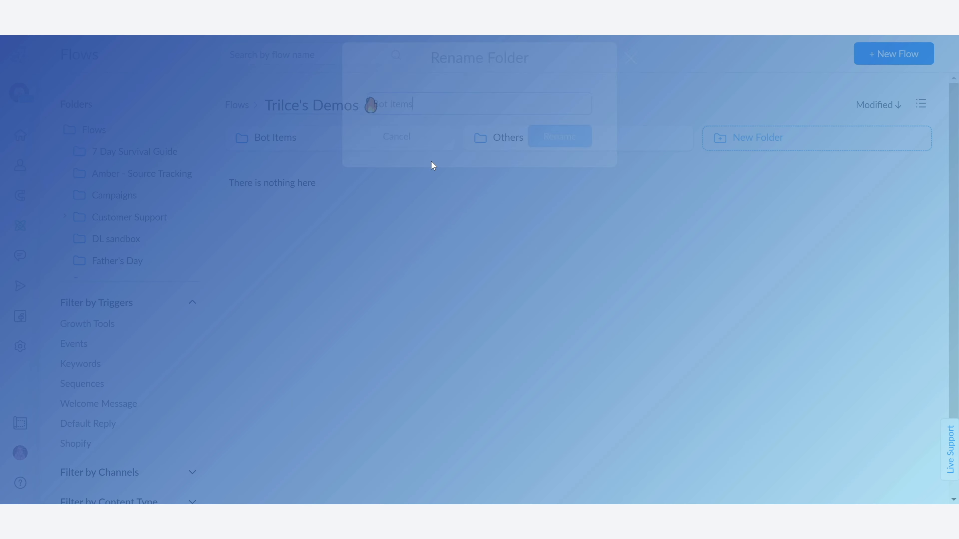
{"action": "type", "text": "IG"}
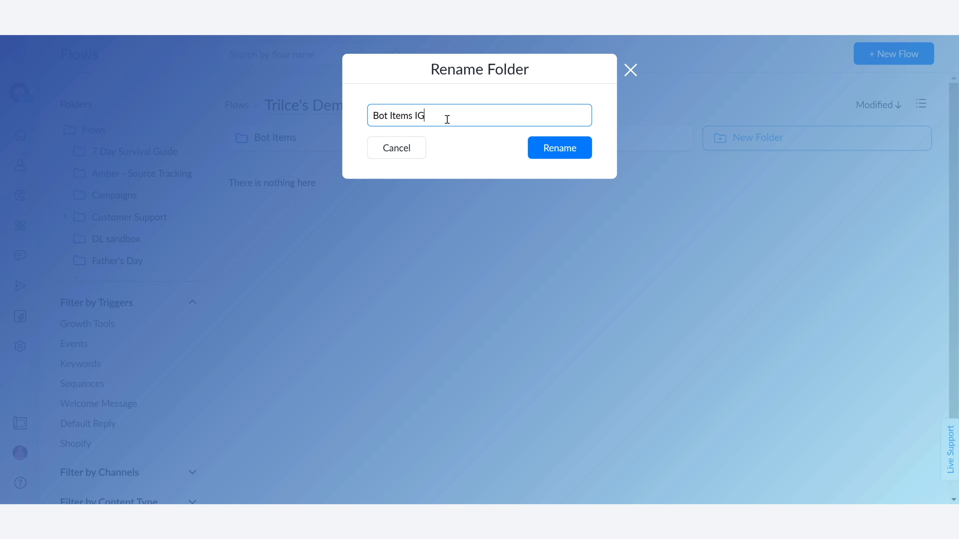
{"action": "left_click", "coordinate": [565, 154]}
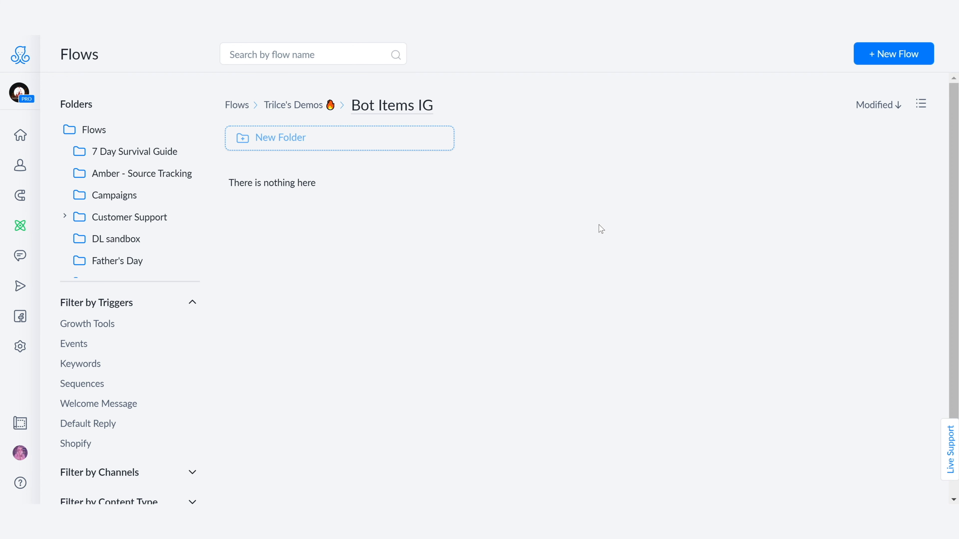
Step: Create a new flow in the Bot Items IG folder and name it Welcome Message
{"action": "left_click", "coordinate": [886, 61]}
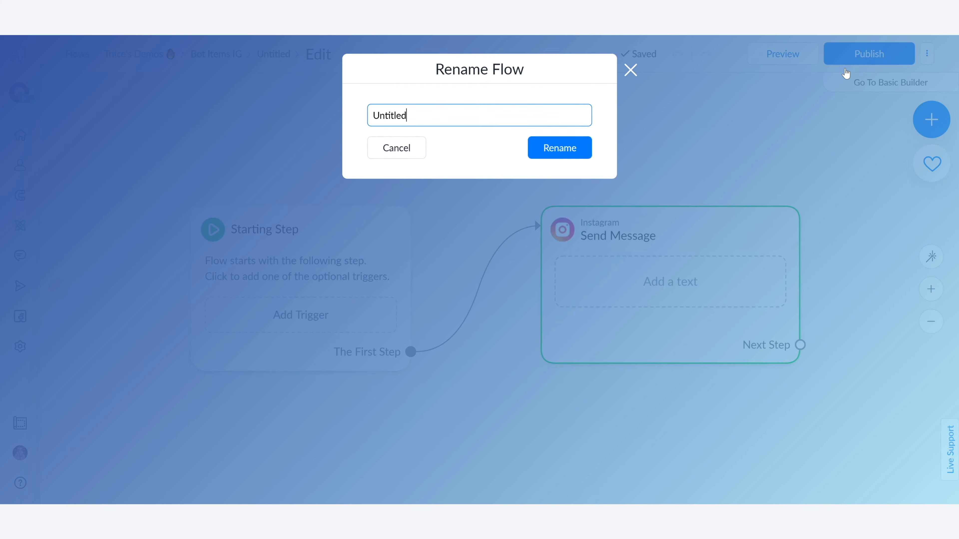
{"action": "left_click_drag", "start_coordinate": [407, 114], "coordinate": [384, 110]}
{"action": "key", "text": "BackSpace"}
{"action": "key", "text": "BackSpace"}
{"action": "key", "text": "BackSpace"}
{"action": "type", "text": "Welcome Message"}
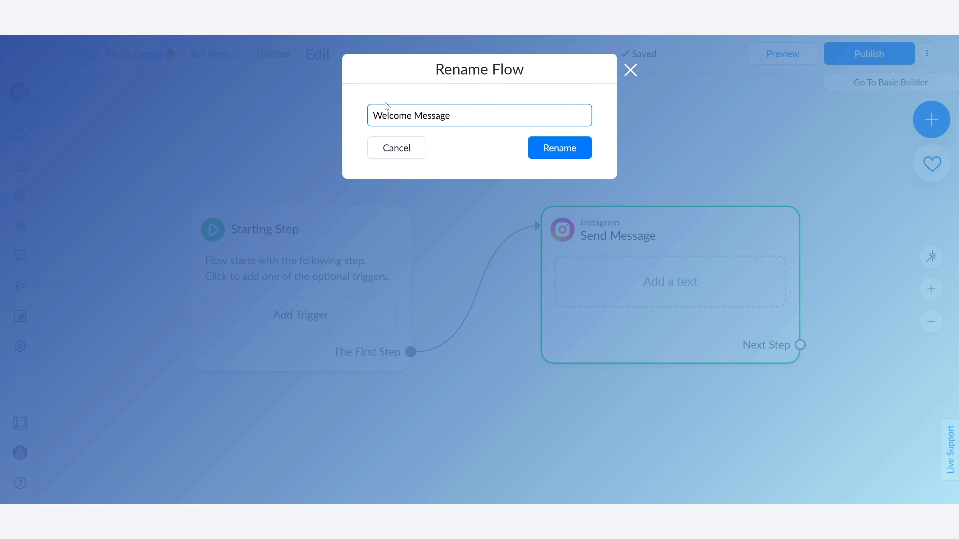
{"action": "left_click", "coordinate": [559, 148]}
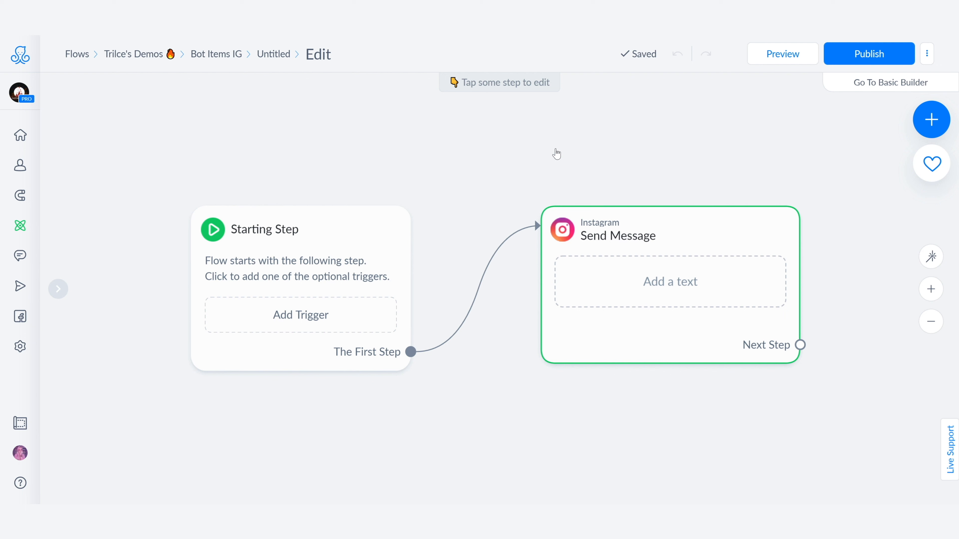
Step: Enter the placeholder text "a" in the Instagram Send Message step and publish the flow
{"action": "left_click", "coordinate": [618, 270]}
{"action": "left_click", "coordinate": [140, 148]}
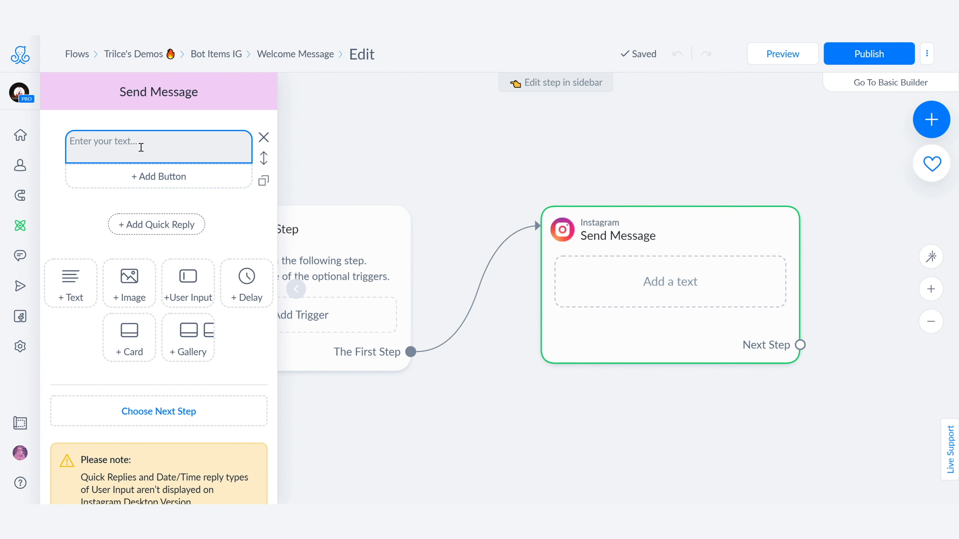
{"action": "type", "text": "a"}
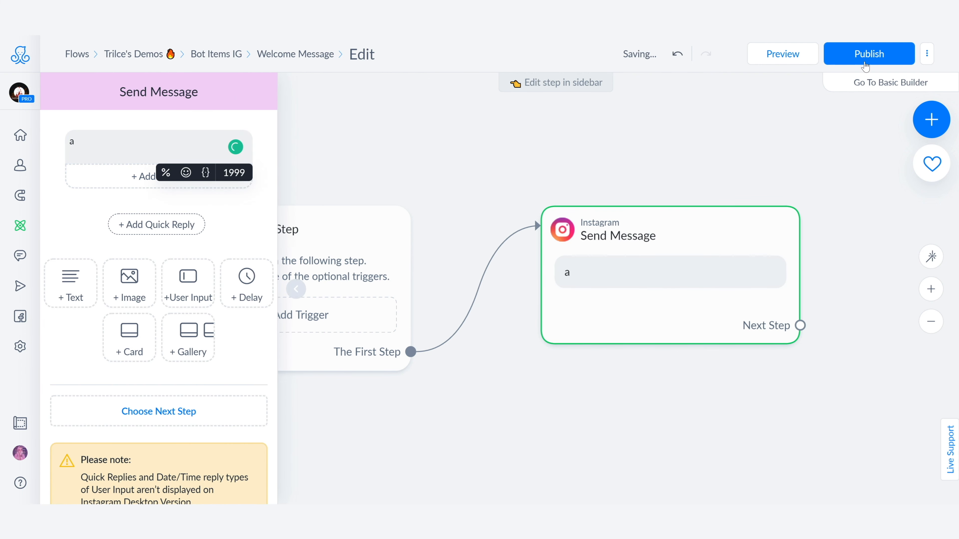
{"action": "left_click", "coordinate": [865, 65]}
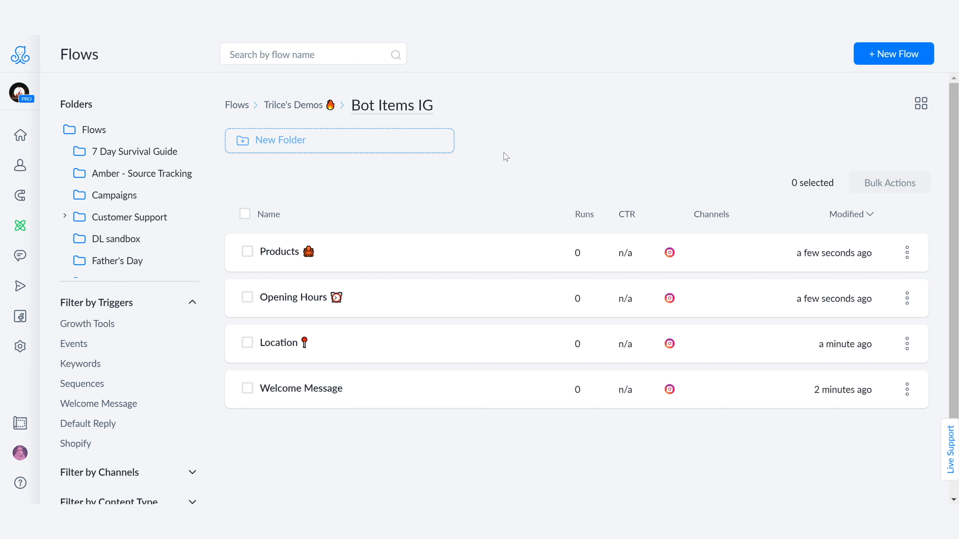
Step: Open the Welcome Message flow for editing and connect a new Start Flow step to the message's Location button
{"action": "left_click", "coordinate": [468, 389]}
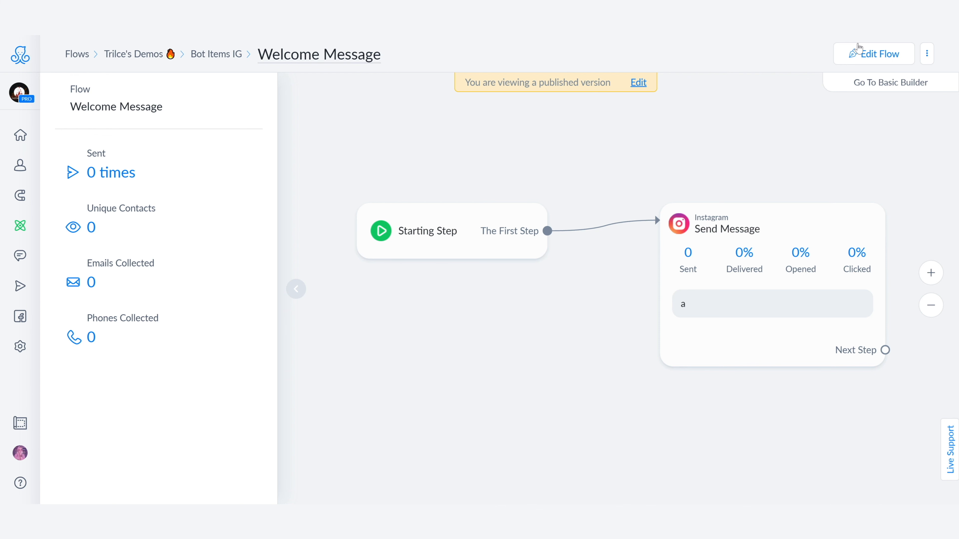
{"action": "left_click", "coordinate": [862, 51]}
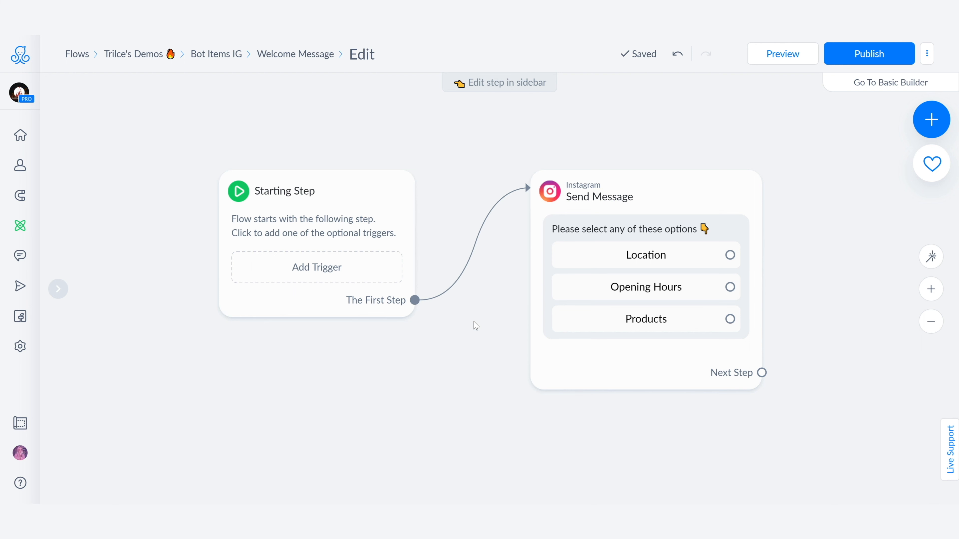
{"action": "left_click", "coordinate": [656, 265]}
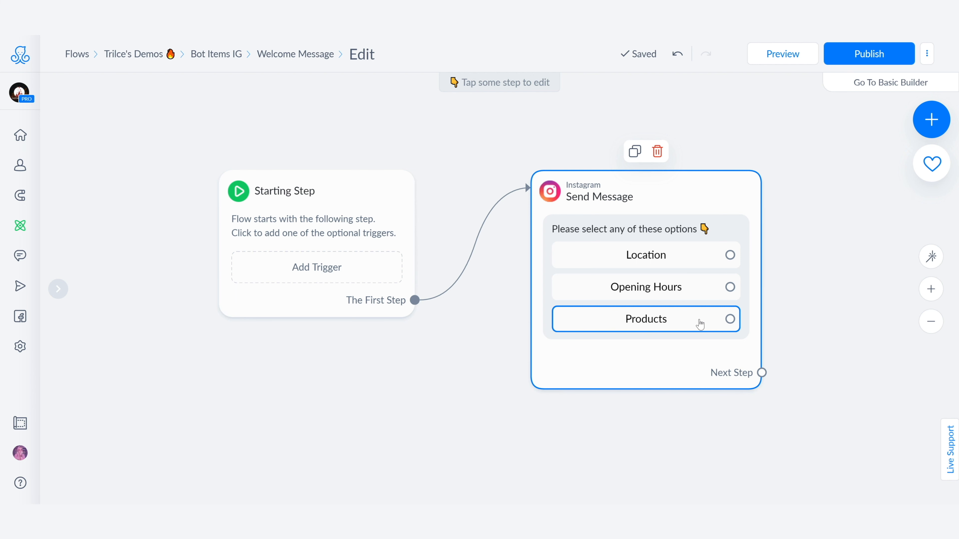
{"action": "left_click", "coordinate": [730, 255]}
{"action": "left_click", "coordinate": [822, 222]}
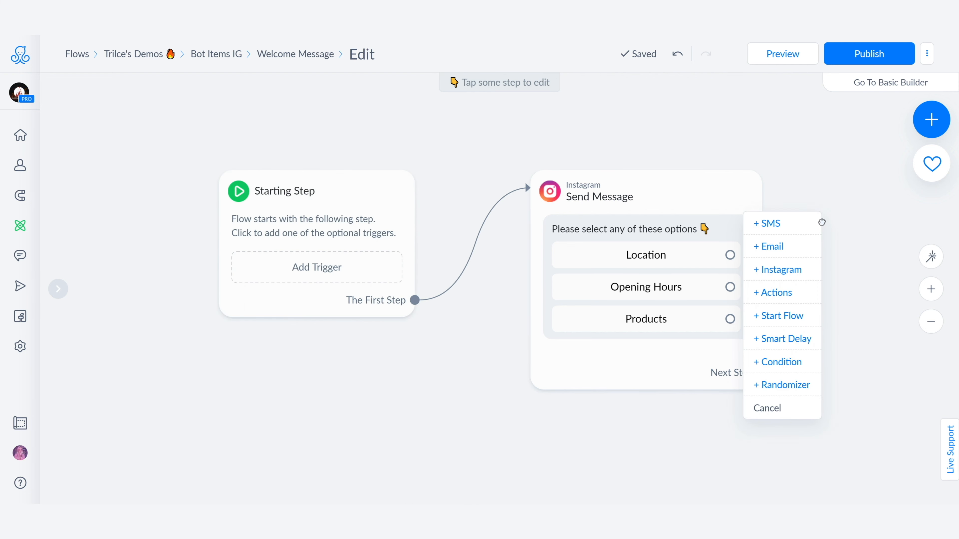
{"action": "left_click", "coordinate": [777, 322]}
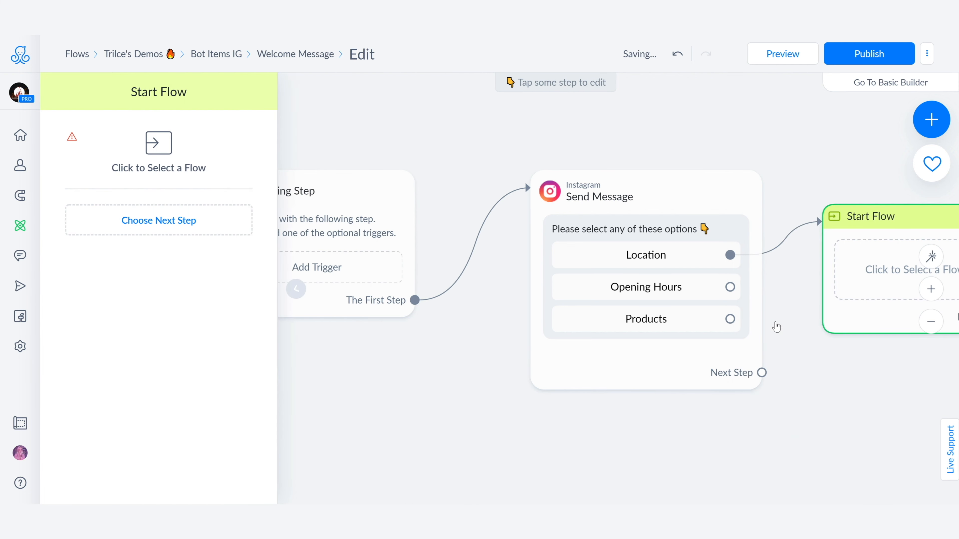
Step: Attach the Location flow from the Bot Items IG folder to the Start Flow step and move that step higher on the canvas
{"action": "left_click", "coordinate": [199, 168]}
{"action": "scroll", "coordinate": [433, 293], "scroll_direction": "down", "scroll_amount": 2}
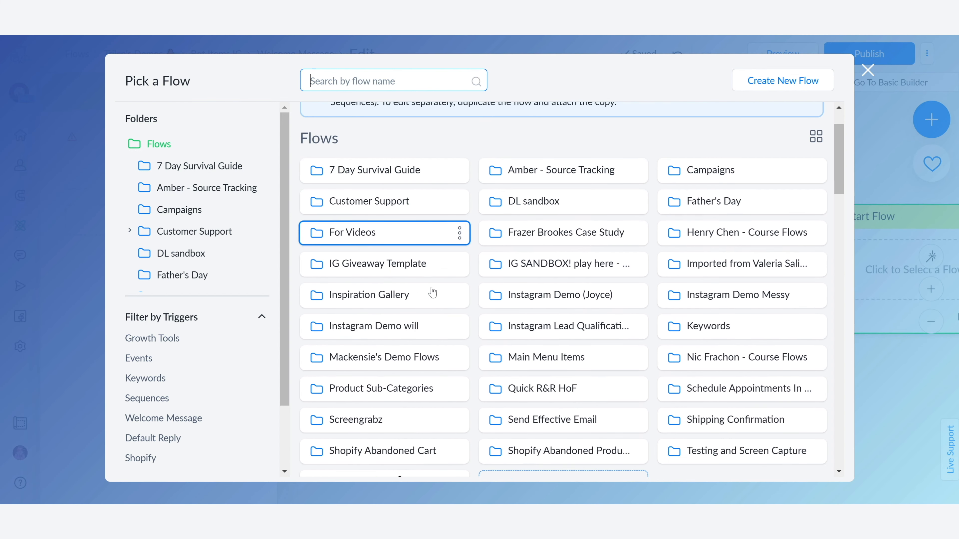
{"action": "scroll", "coordinate": [432, 293], "scroll_direction": "down", "scroll_amount": 3}
{"action": "left_click", "coordinate": [381, 372]}
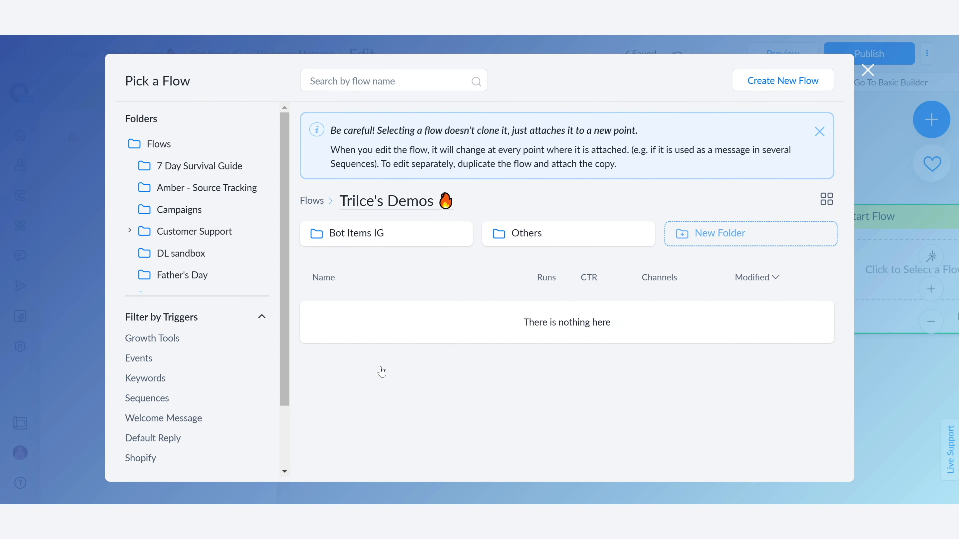
{"action": "left_click", "coordinate": [407, 241]}
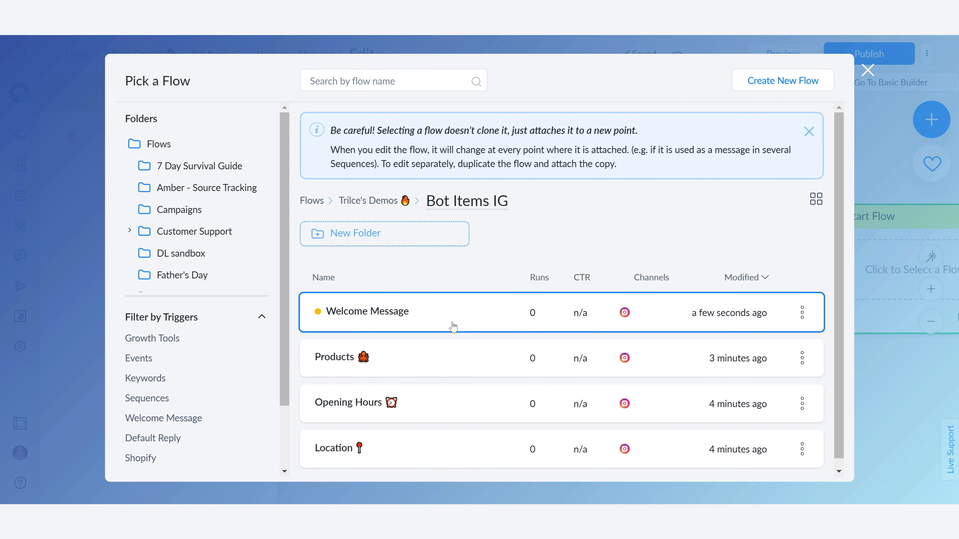
{"action": "left_click", "coordinate": [435, 441]}
{"action": "left_click", "coordinate": [712, 459]}
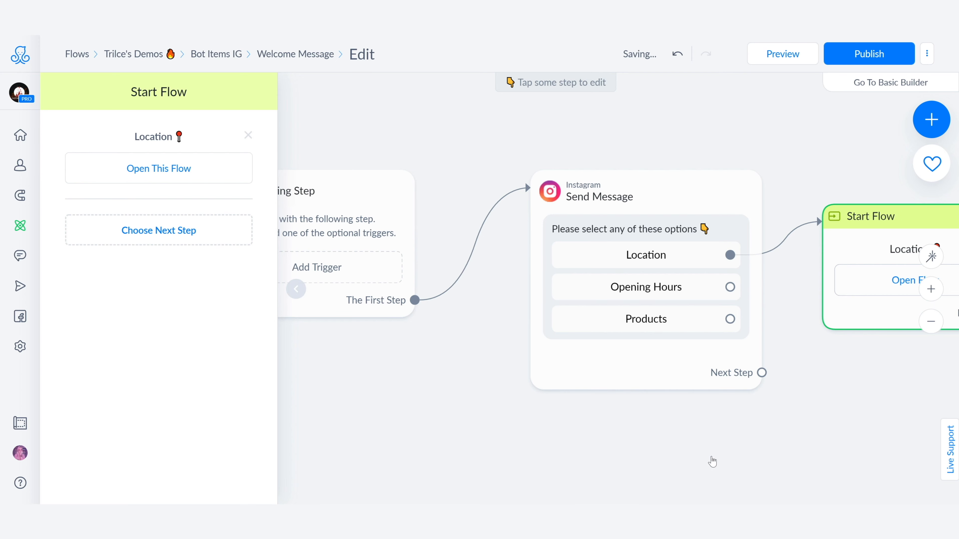
{"action": "scroll", "coordinate": [694, 399], "scroll_direction": "down", "scroll_amount": 2}
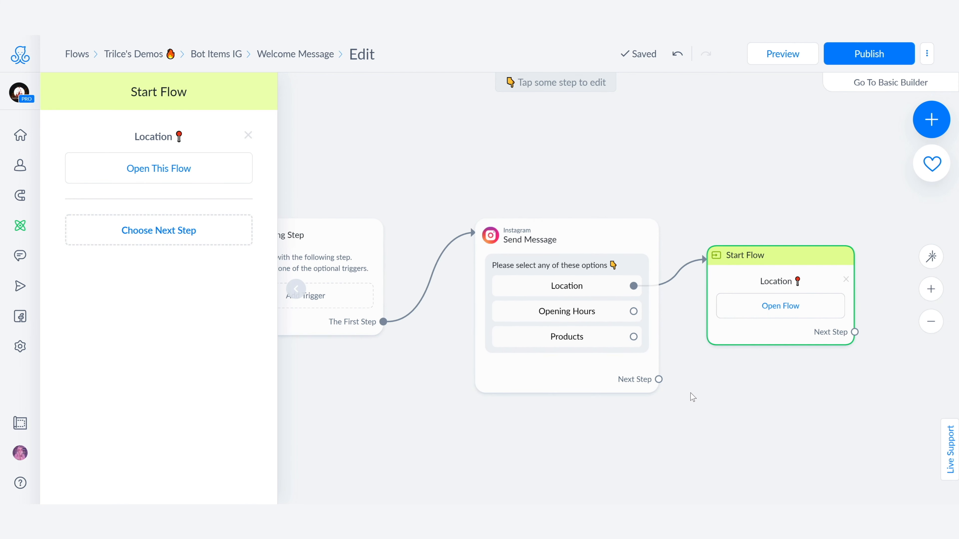
{"action": "left_click_drag", "start_coordinate": [773, 249], "coordinate": [794, 188]}
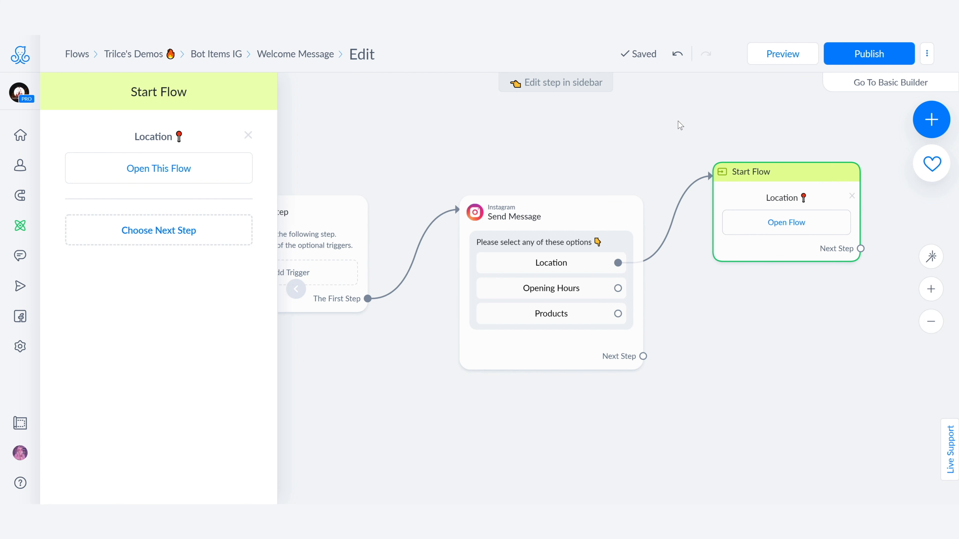
Step: Publish the updated Welcome Message flow
{"action": "mouse_move", "coordinate": [795, 256]}
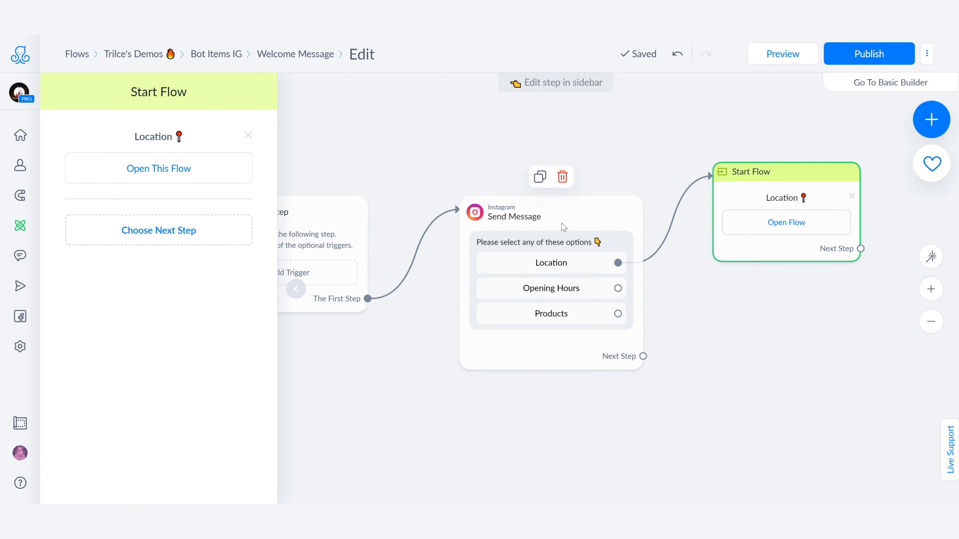
{"action": "mouse_move", "coordinate": [578, 256]}
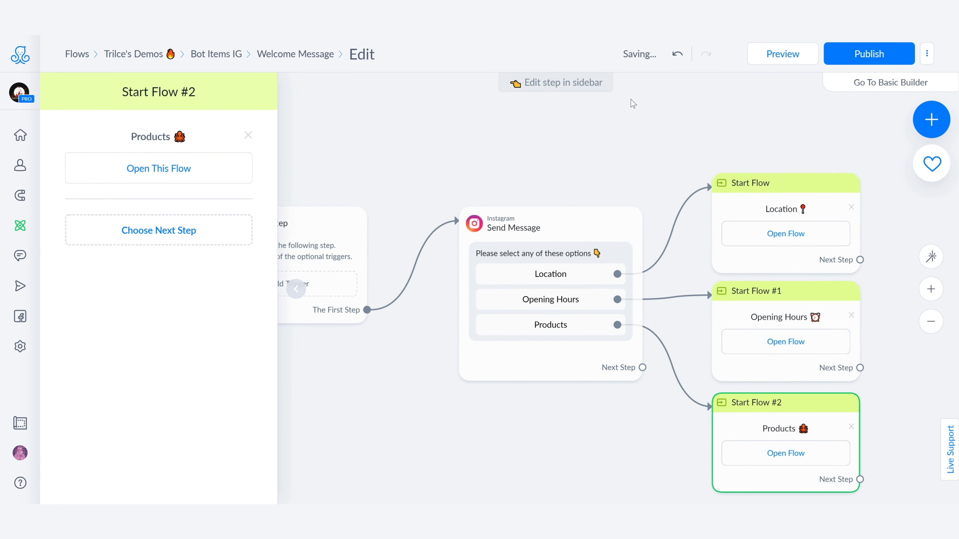
{"action": "left_click", "coordinate": [625, 101]}
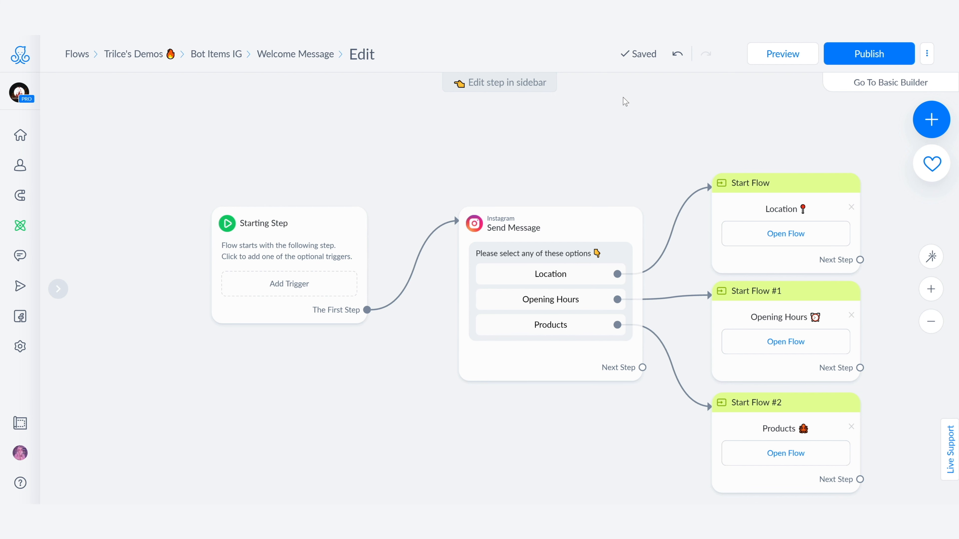
{"action": "left_click", "coordinate": [875, 58]}
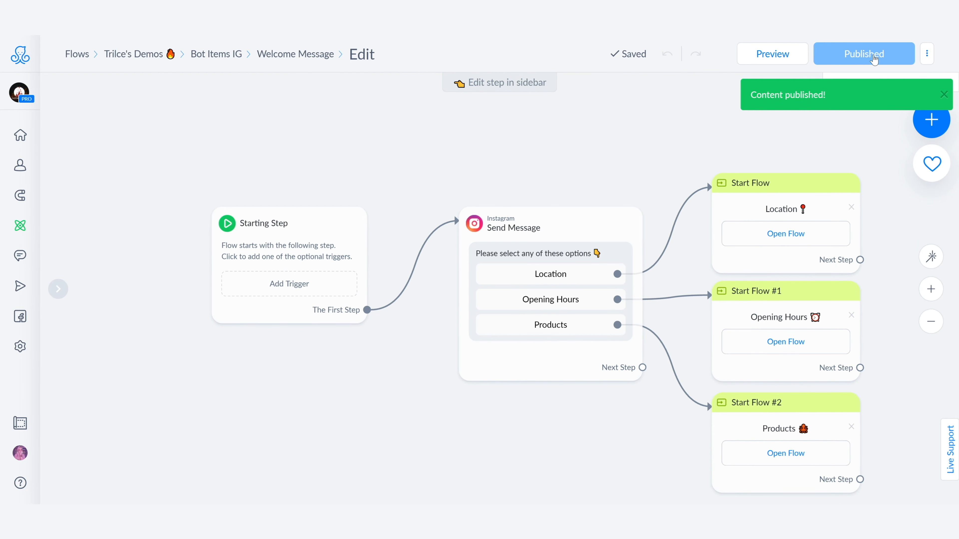
Step: Examine the Instagram triggers that can be added to the flow's Starting Step
{"action": "left_click", "coordinate": [780, 227]}
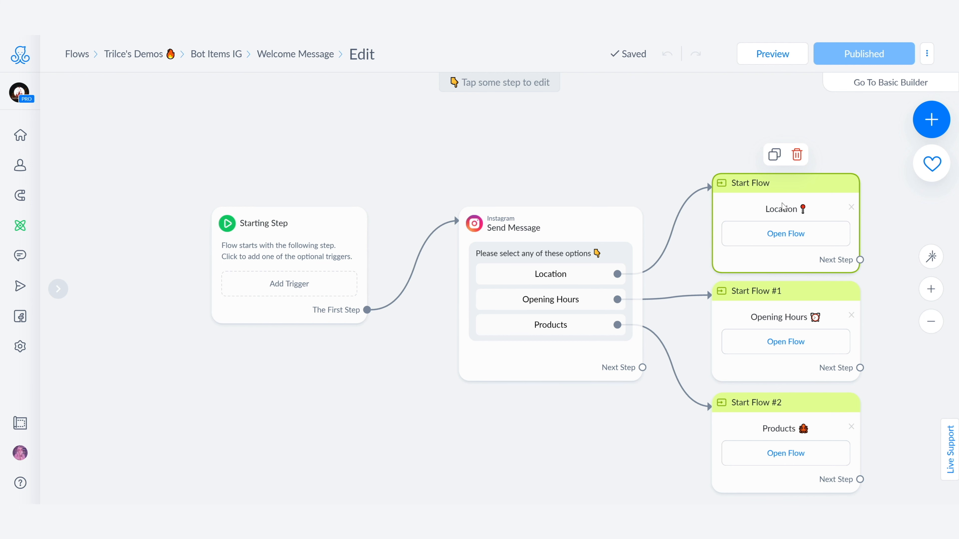
{"action": "left_click", "coordinate": [288, 289]}
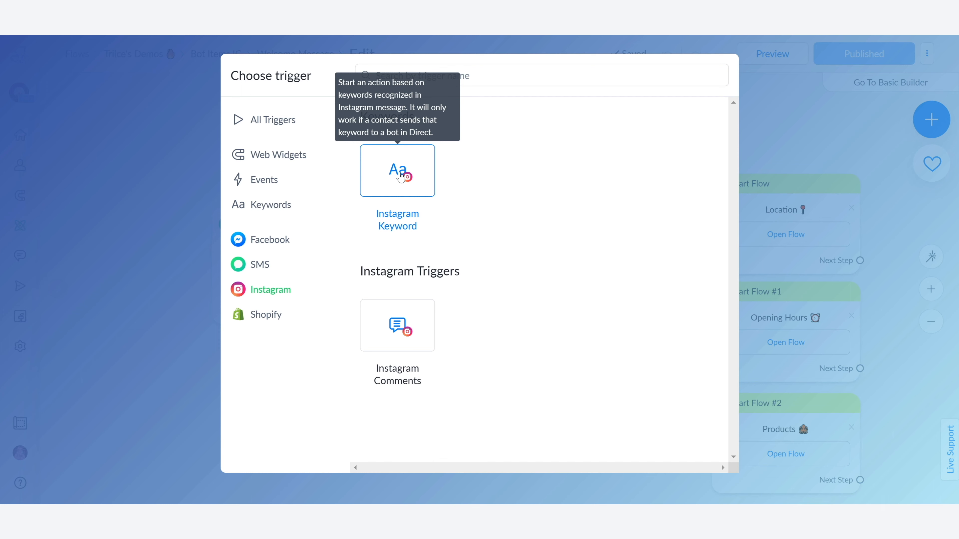
{"action": "left_click", "coordinate": [150, 167]}
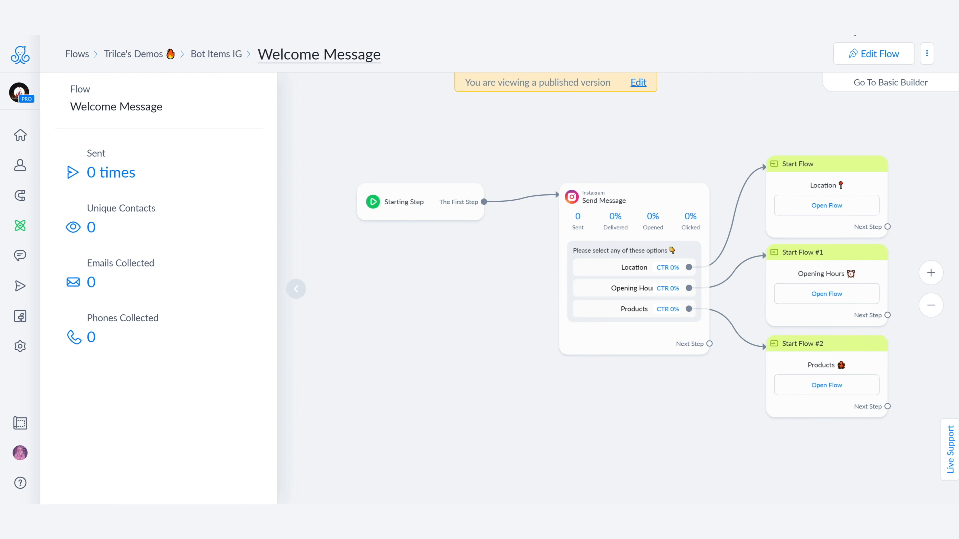
Step: Add a heart emoji to the end of the Welcome Message flow's name and return to the Bot Items IG folder
{"action": "left_click", "coordinate": [855, 35]}
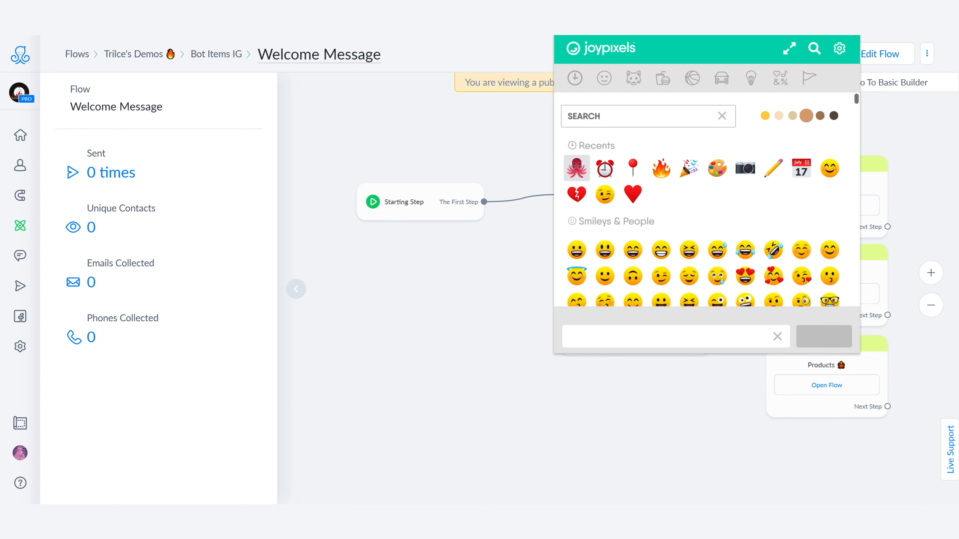
{"action": "left_click", "coordinate": [638, 199]}
{"action": "left_click", "coordinate": [301, 55]}
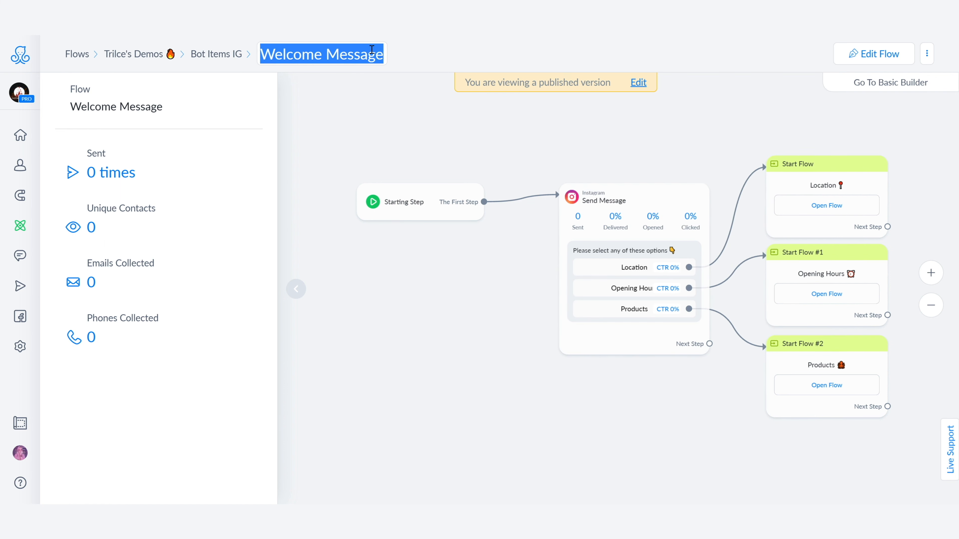
{"action": "left_click", "coordinate": [381, 53]}
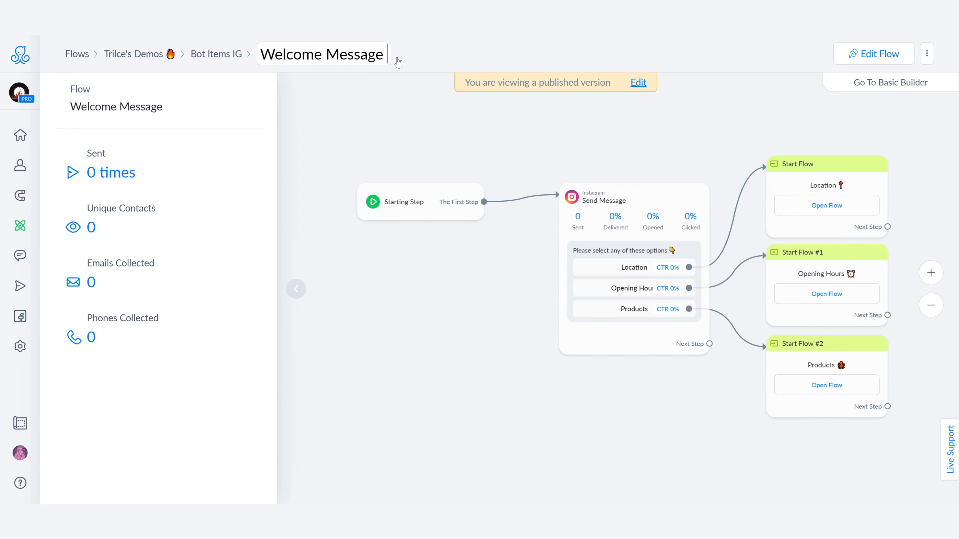
{"action": "key", "text": "ctrl+v"}
{"action": "key", "text": "Return"}
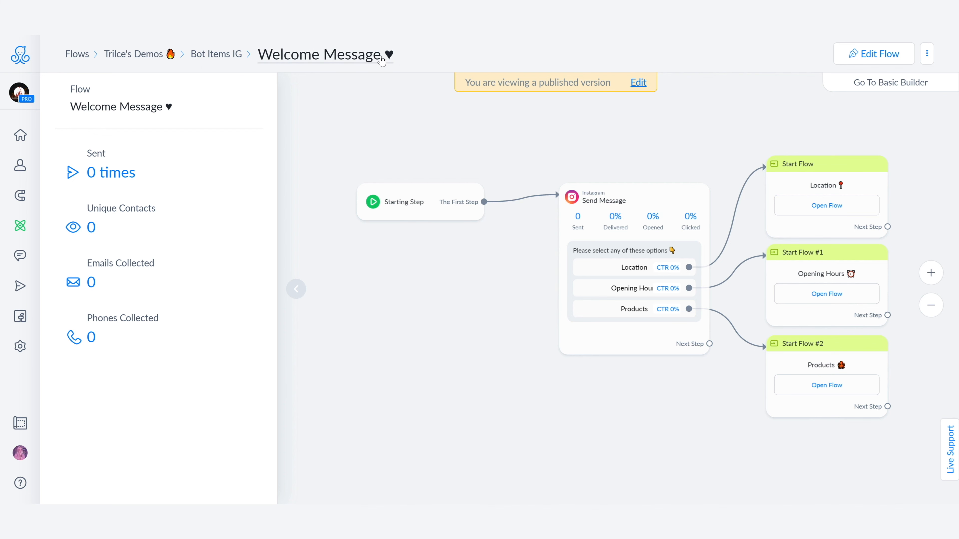
{"action": "left_click", "coordinate": [226, 59]}
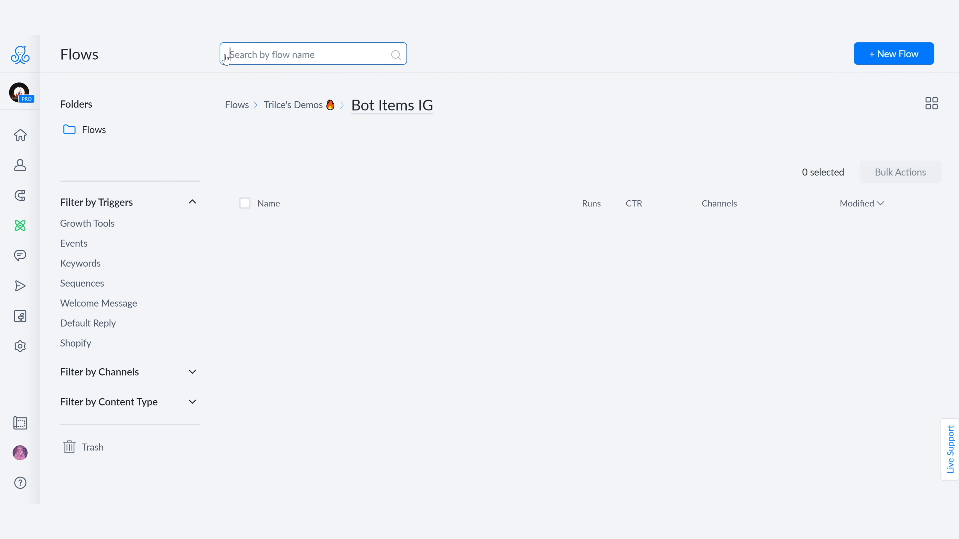